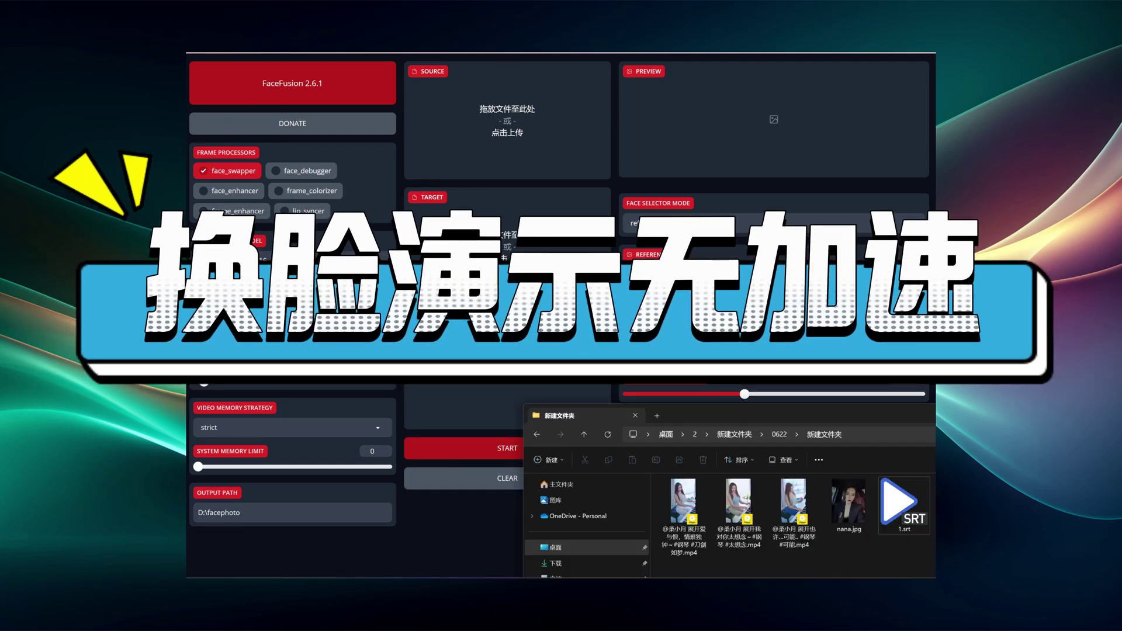
# Load tt.jpg as source and the piano mp4 as target, adding gpen_bfr_256 face enhancement
pyautogui.moveTo(906, 506); pyautogui.dragTo(545, 134)
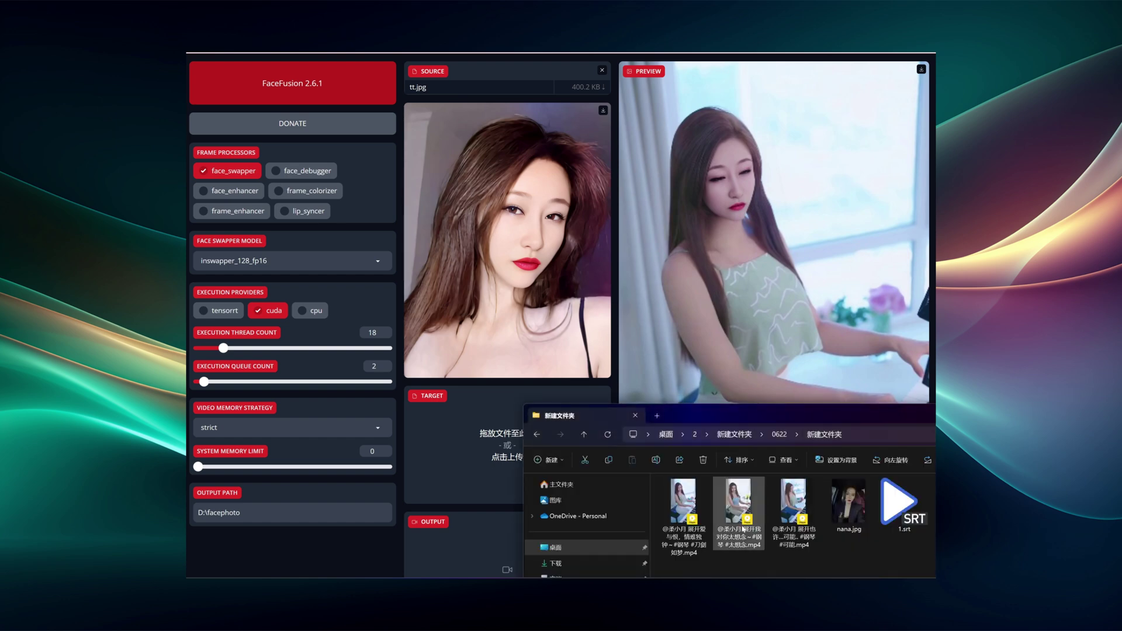
pyautogui.moveTo(682, 503); pyautogui.dragTo(479, 452)
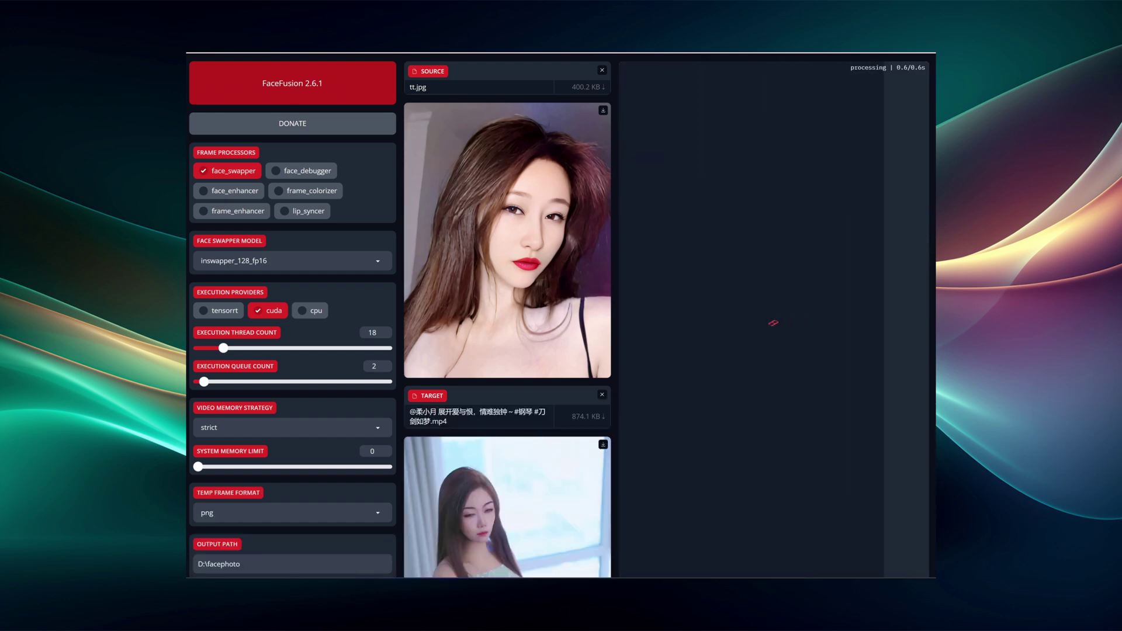
pyautogui.click(232, 190)
pyautogui.scroll(-1, 284, 244)
pyautogui.click(235, 211)
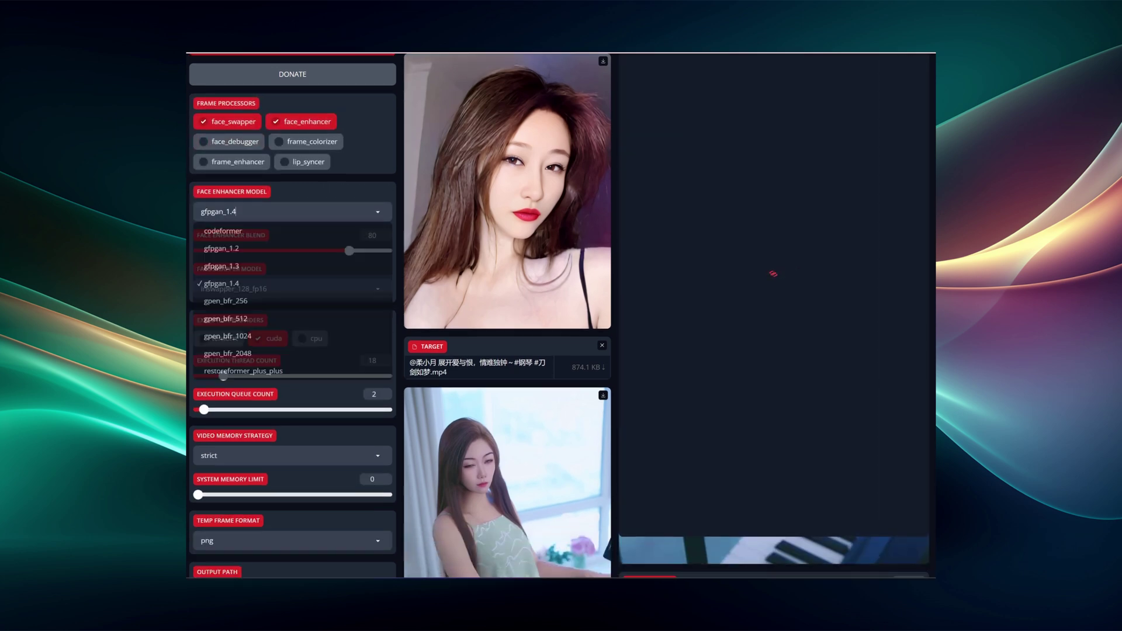
pyautogui.click(242, 301)
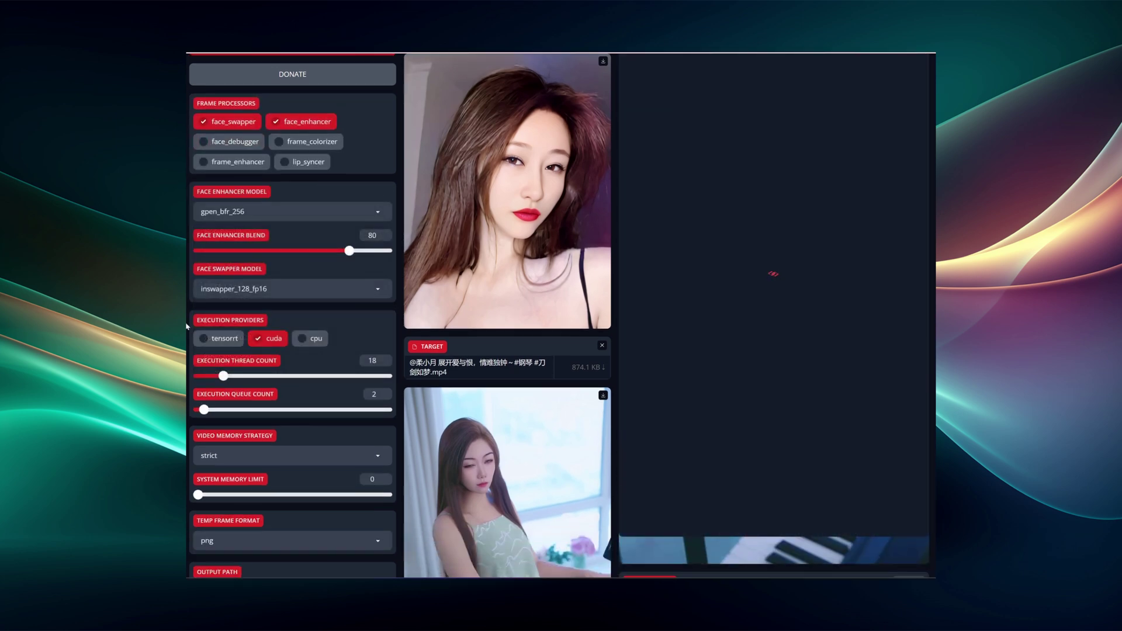
pyautogui.scroll(-1, 218, 336)
pyautogui.scroll(-1, 218, 335)
pyautogui.scroll(-2, 564, 466)
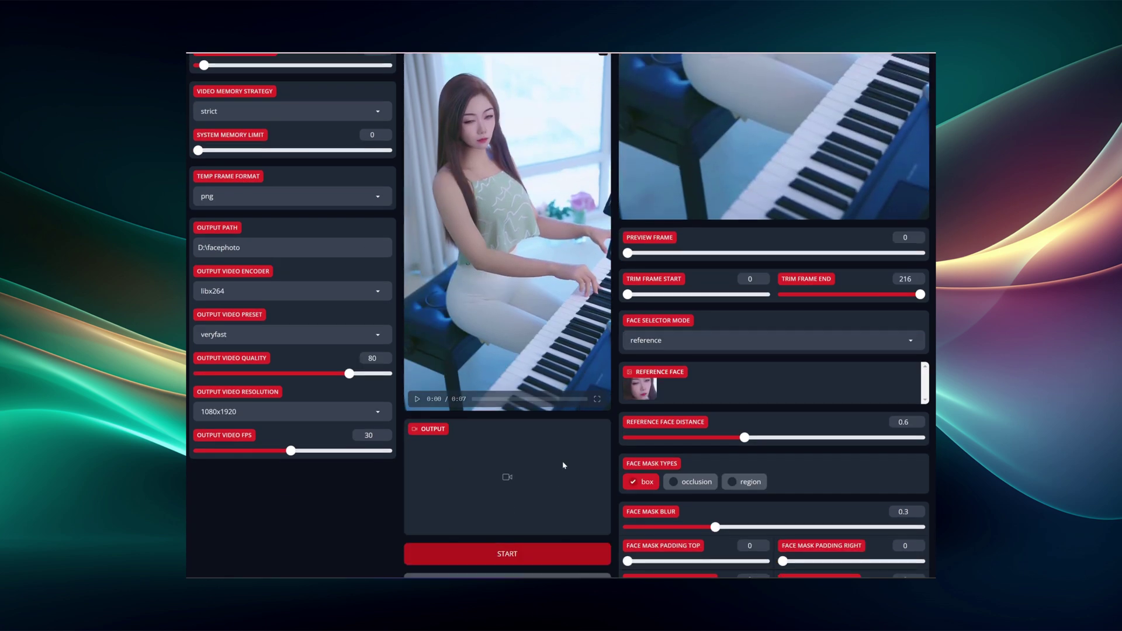
# Start the face swap on the first piano video and wait for the 1080x1920 output
pyautogui.click(532, 554)
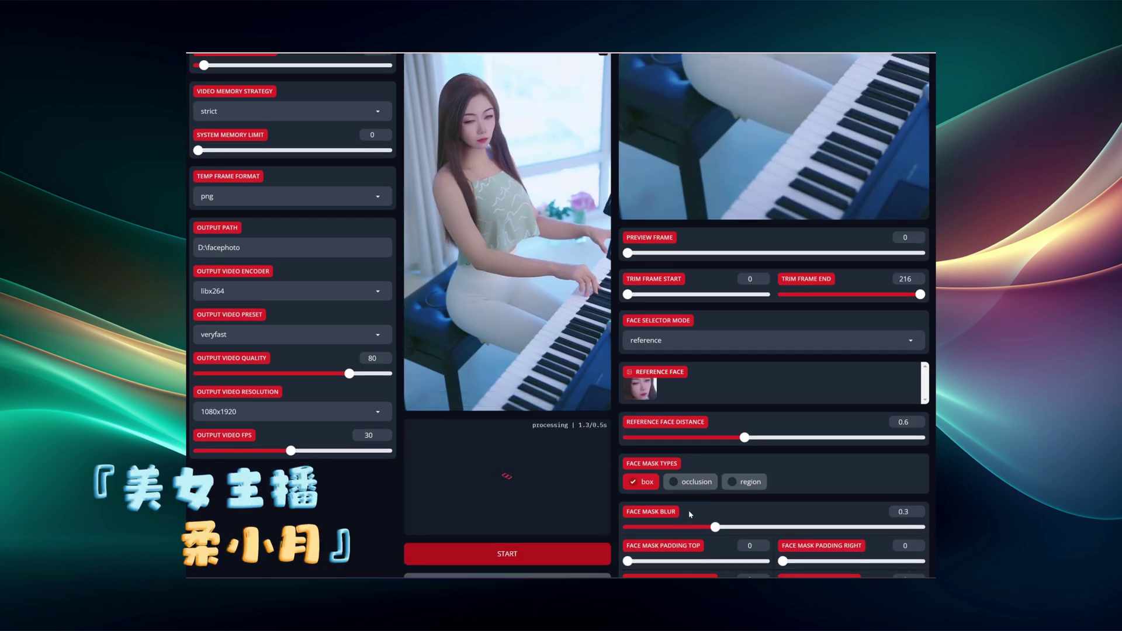
pyautogui.scroll(3, 690, 514)
pyautogui.scroll(2, 822, 383)
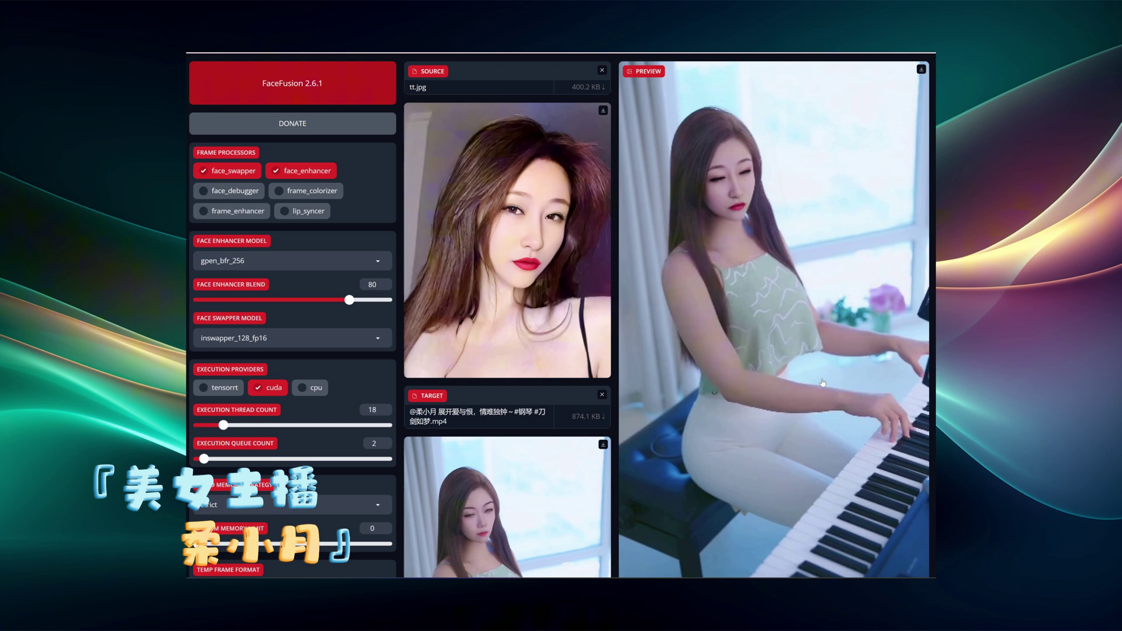
pyautogui.scroll(-1, 823, 384)
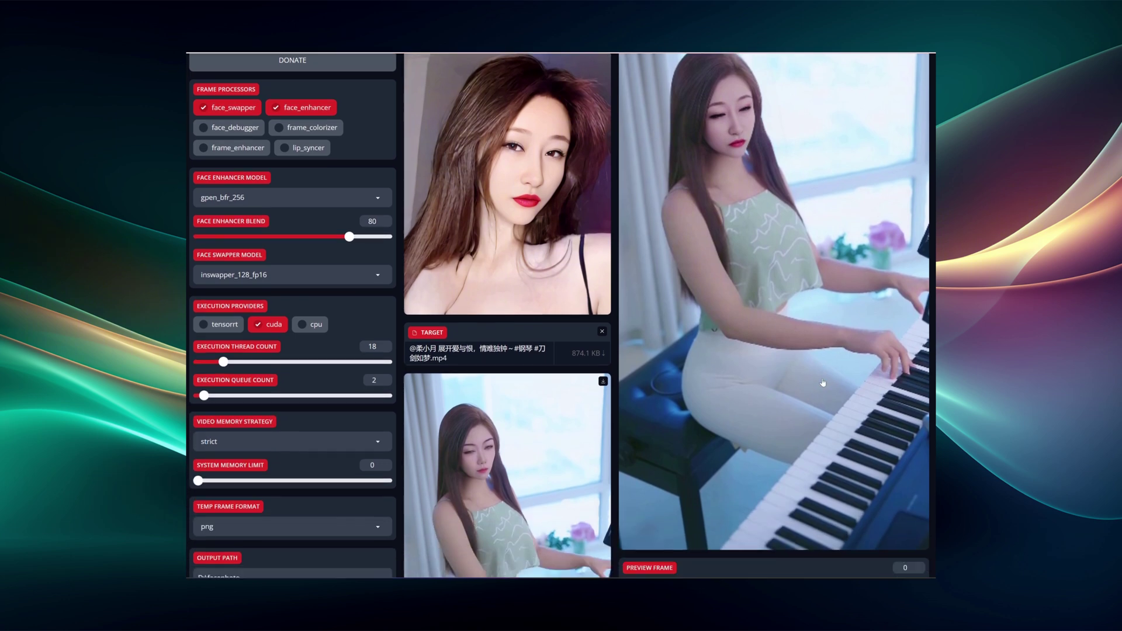
pyautogui.scroll(-3, 822, 383)
pyautogui.scroll(-3, 824, 383)
pyautogui.scroll(-1, 823, 384)
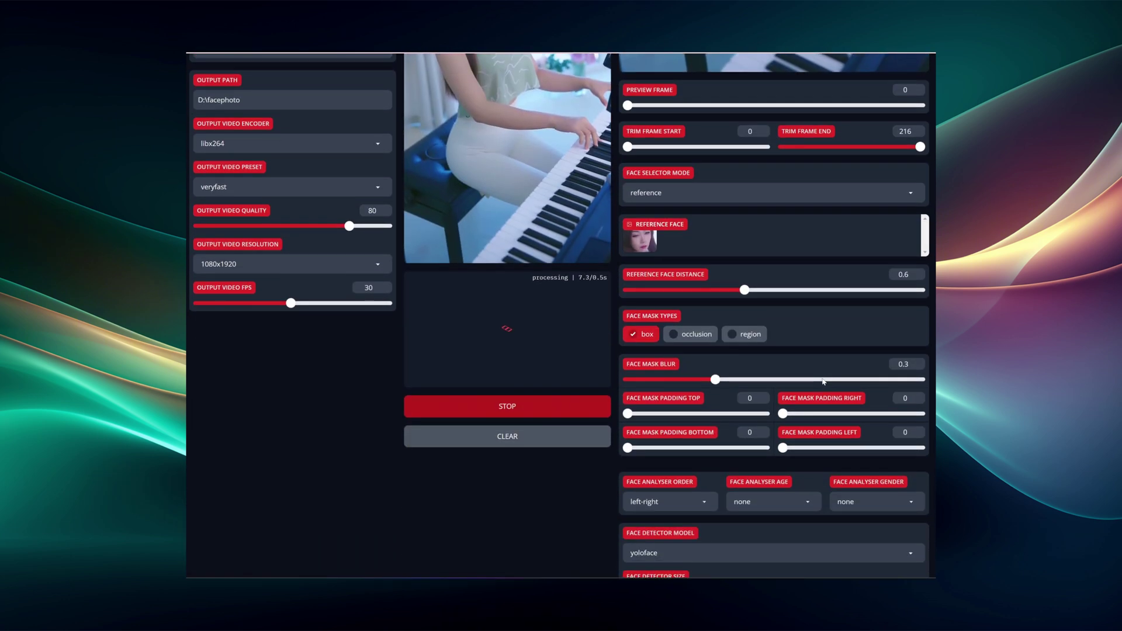
pyautogui.scroll(1, 822, 381)
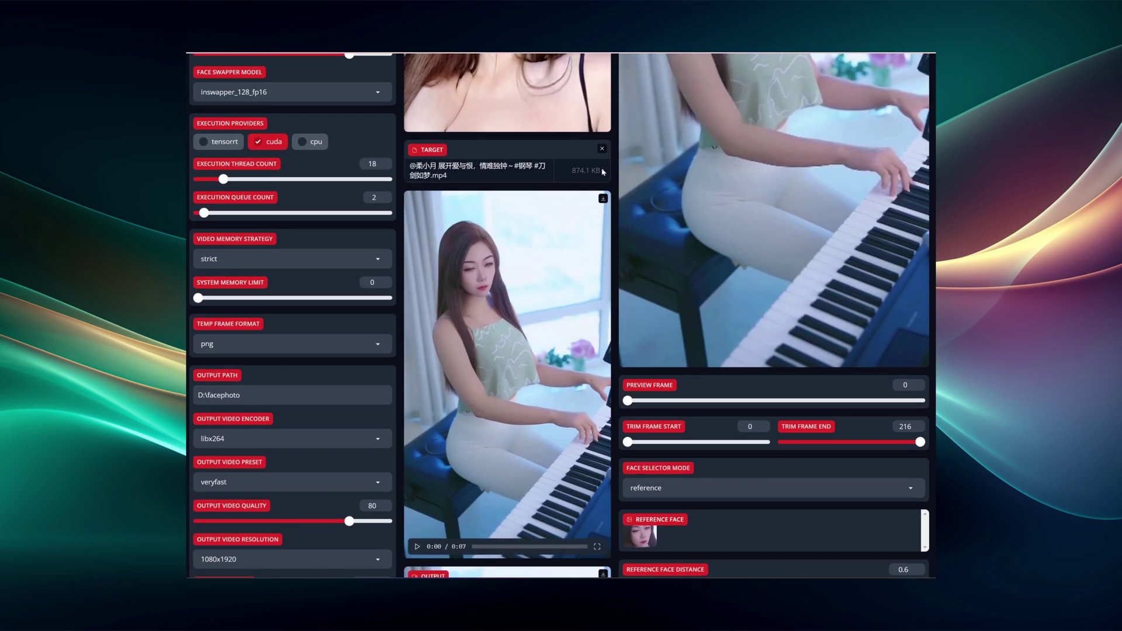
# Swap out the finished target for the second piano video clip
pyautogui.click(602, 150)
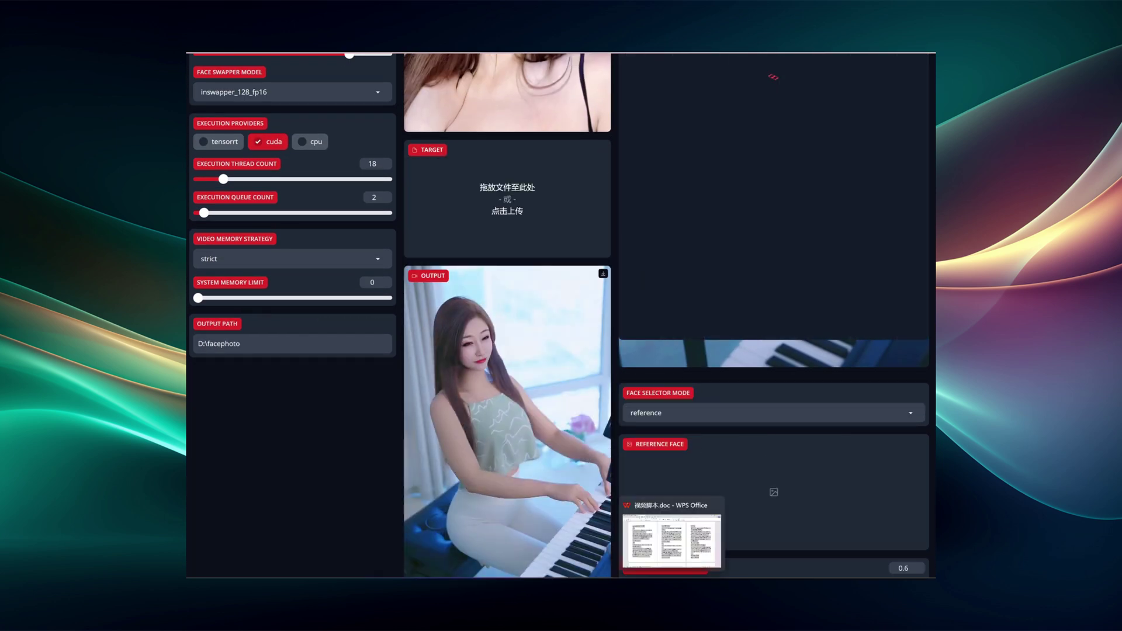
pyautogui.moveTo(738, 514); pyautogui.dragTo(525, 227)
pyautogui.scroll(3, 413, 233)
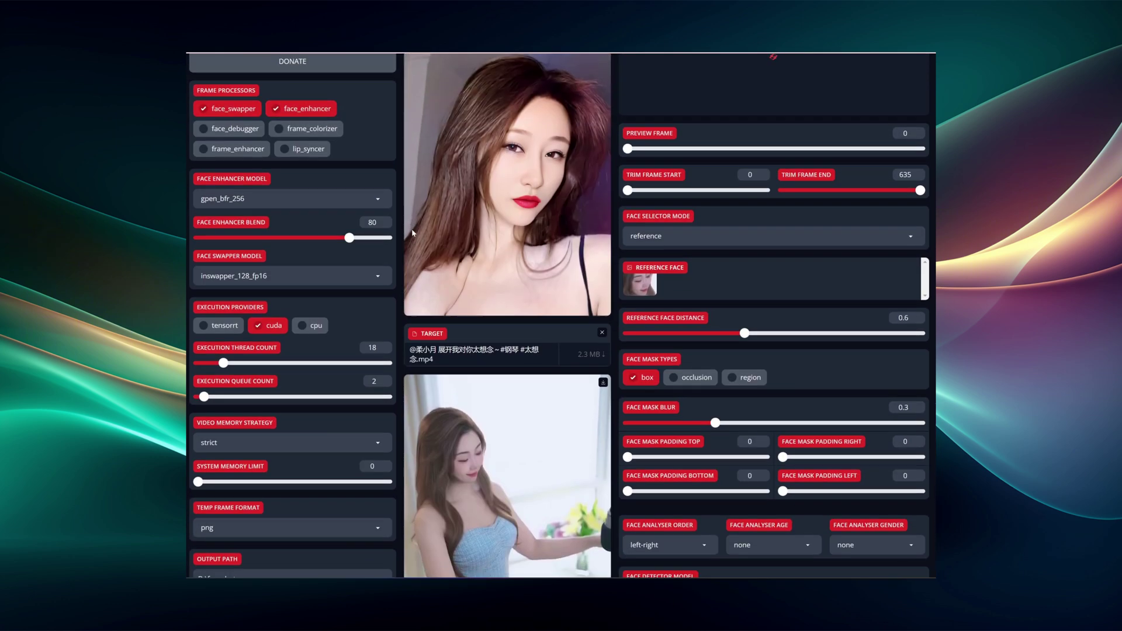
pyautogui.scroll(-5, 514, 464)
pyautogui.scroll(-5, 514, 464)
pyautogui.scroll(-3, 522, 491)
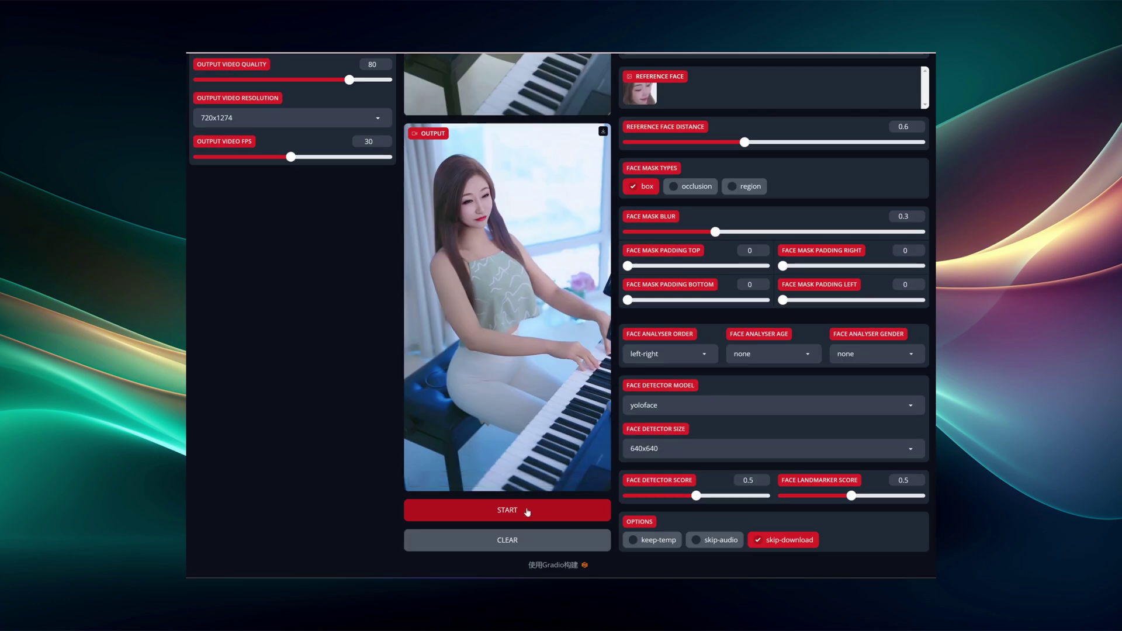
# Start the second clip's face swap and switch to the console's progress logs
pyautogui.click(527, 512)
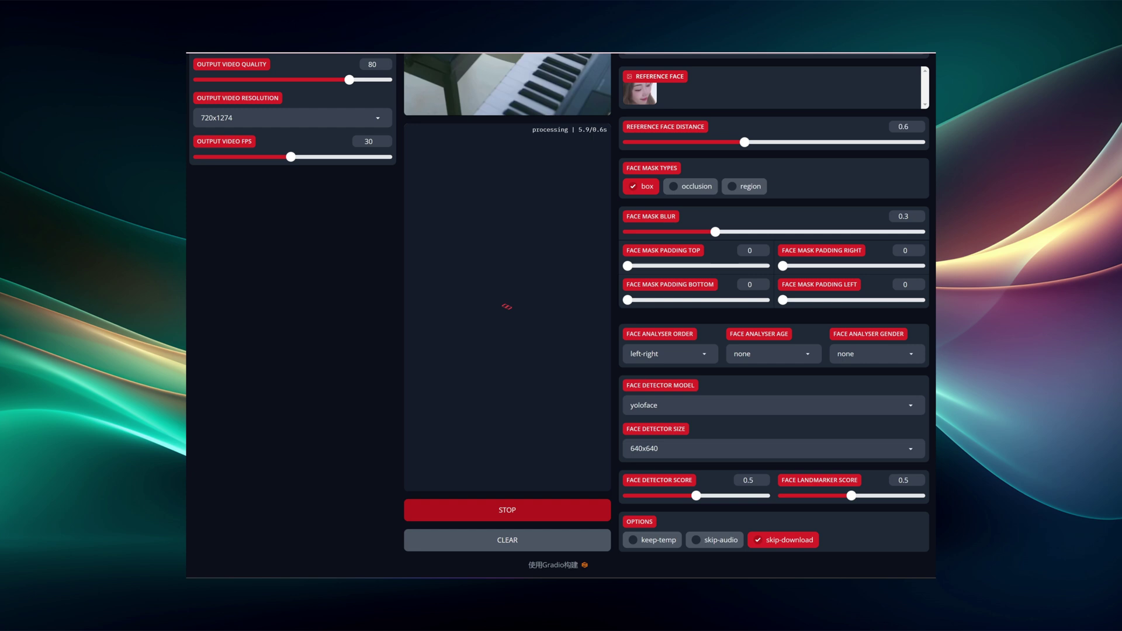
pyautogui.hotkey('alt', 'Tab')
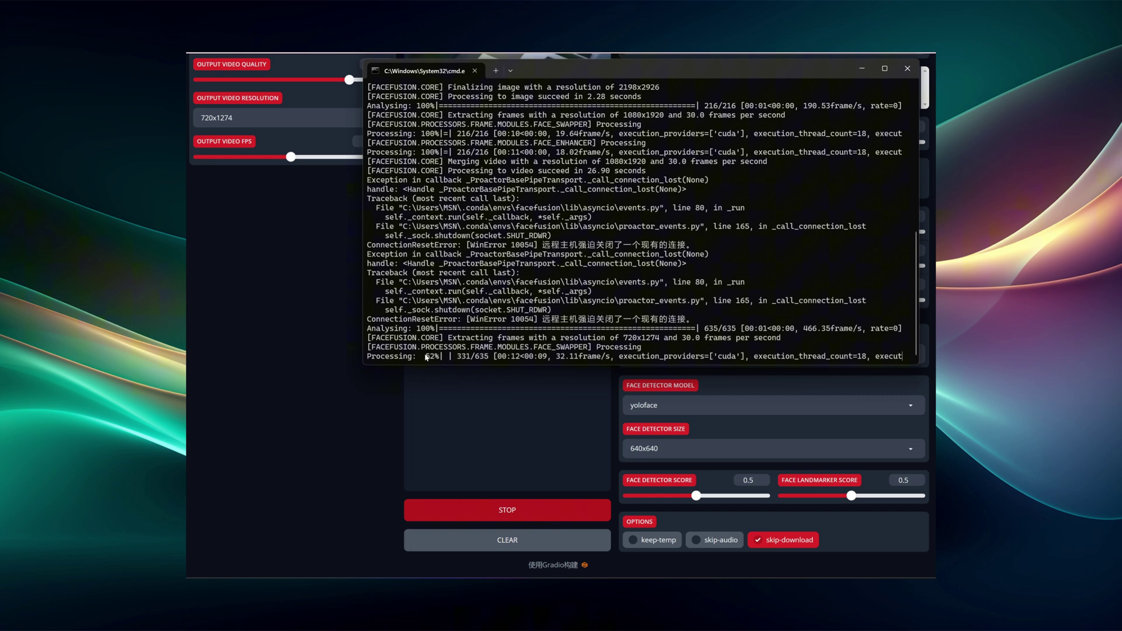
# Watch CPU (~70–82%) and GPU (~97%) load in Task Manager's Performance page, then minimize it
pyautogui.rightClick(808, 552)
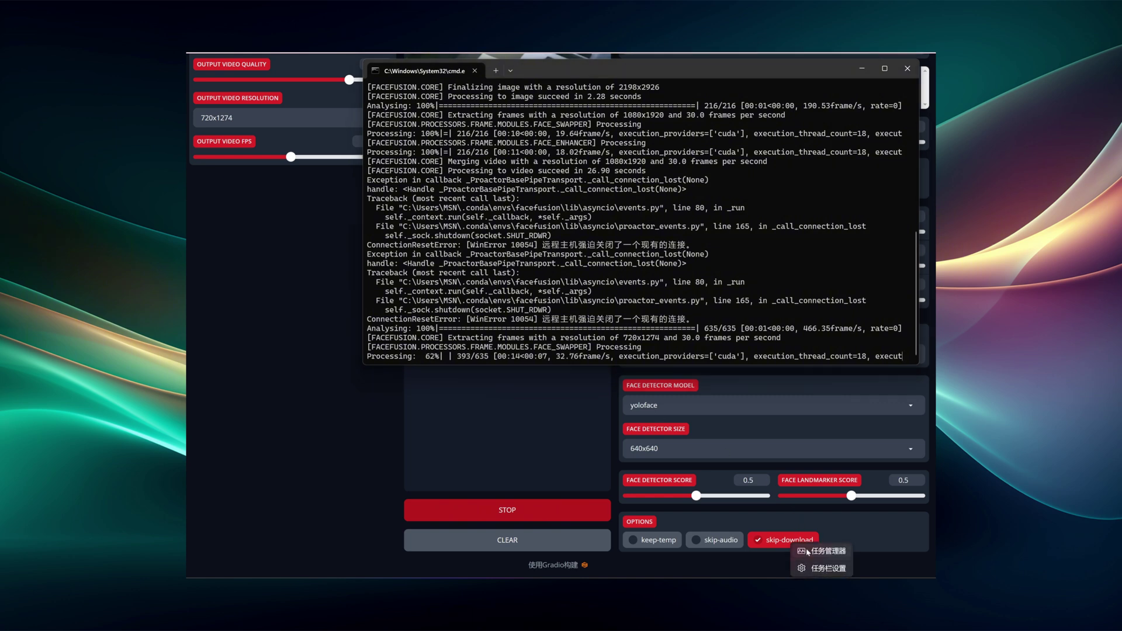
pyautogui.click(808, 552)
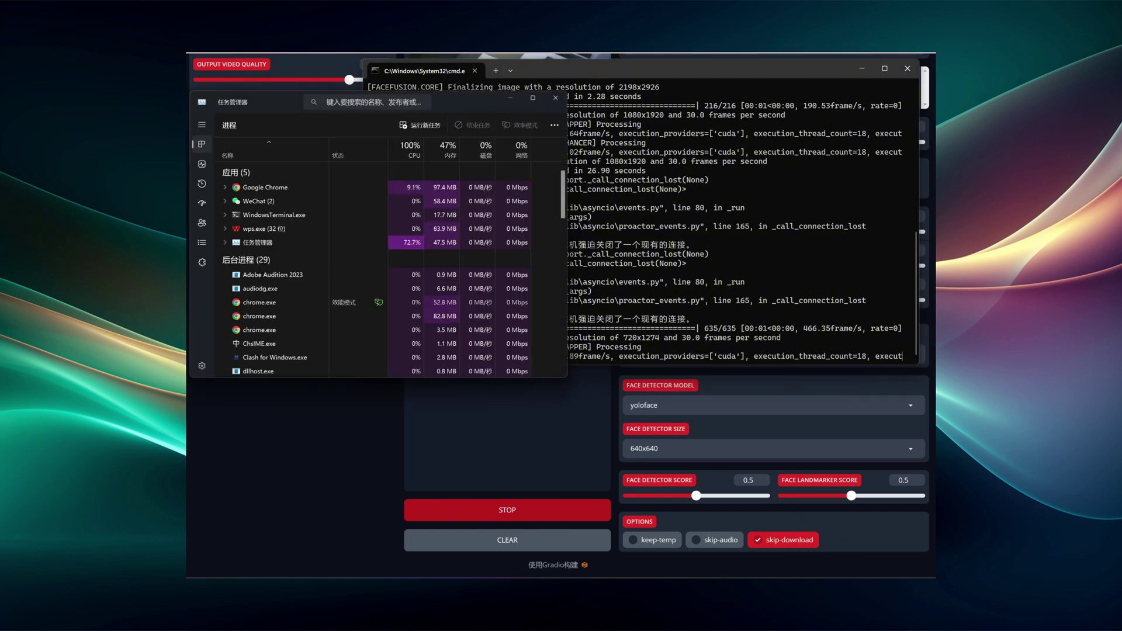
pyautogui.click(202, 165)
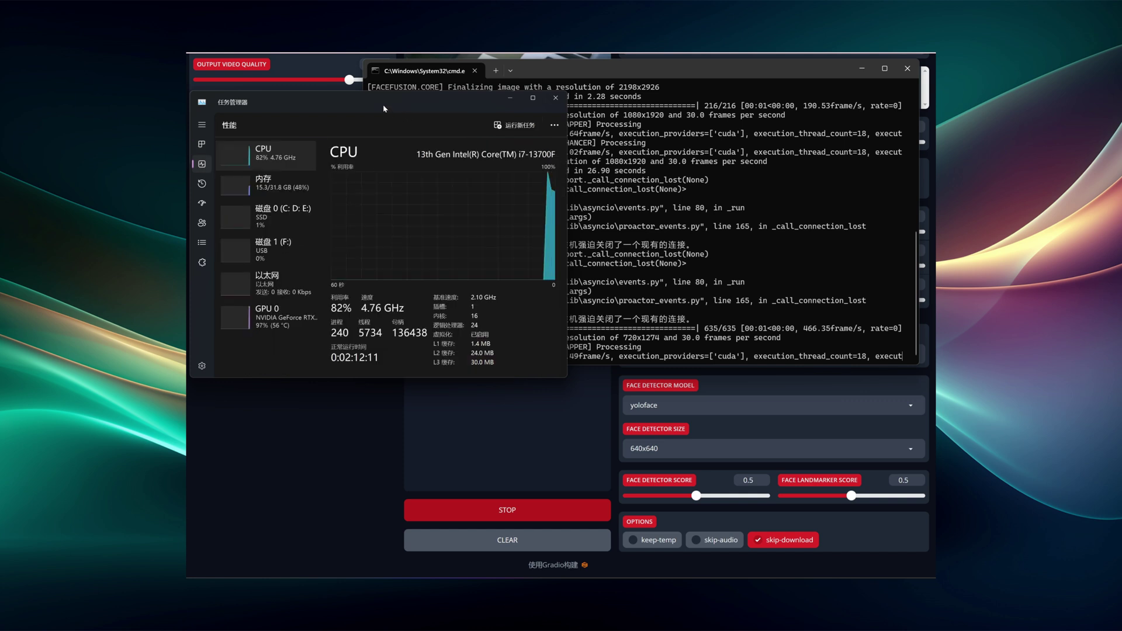
pyautogui.moveTo(383, 104); pyautogui.dragTo(558, 83)
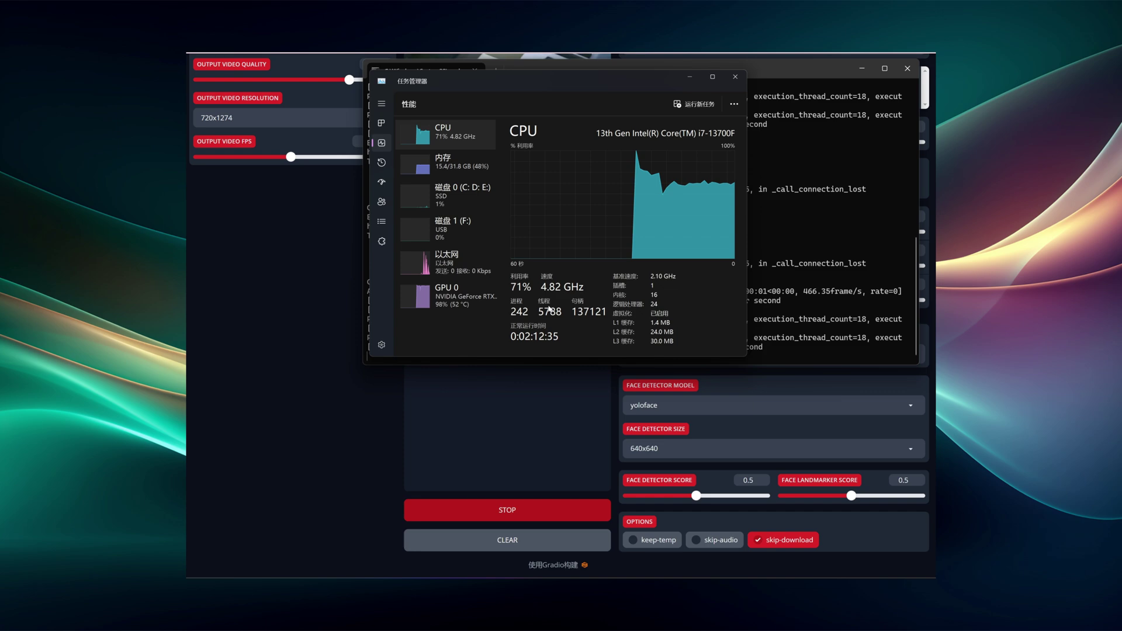
pyautogui.click(691, 77)
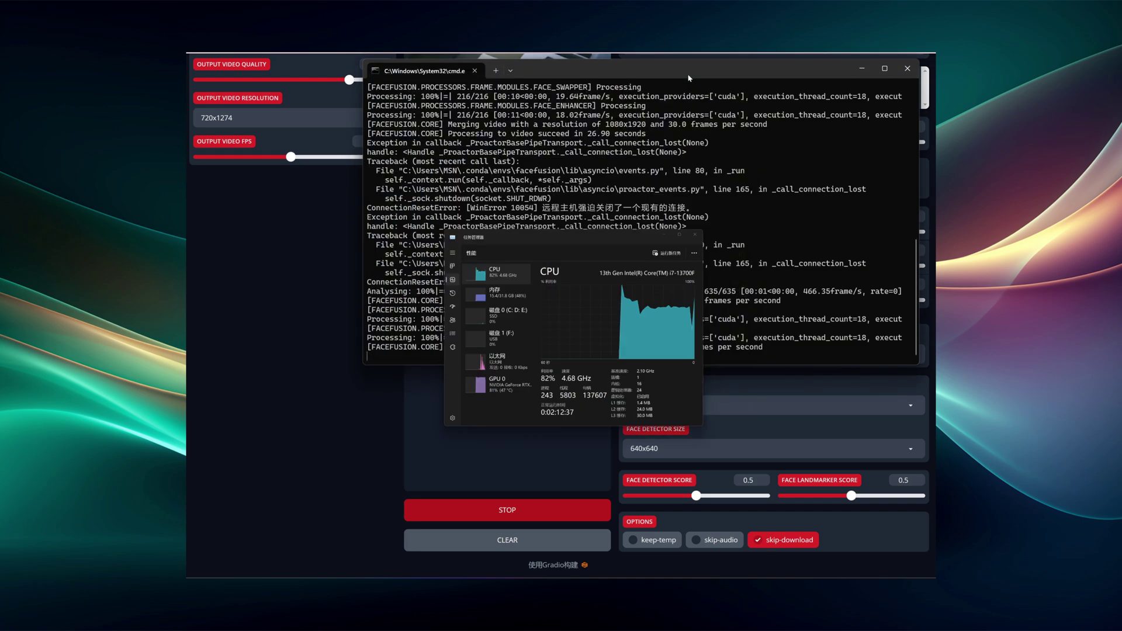
# Bring FaceFusion back in front of the console to view the second clip's output video
pyautogui.click(315, 406)
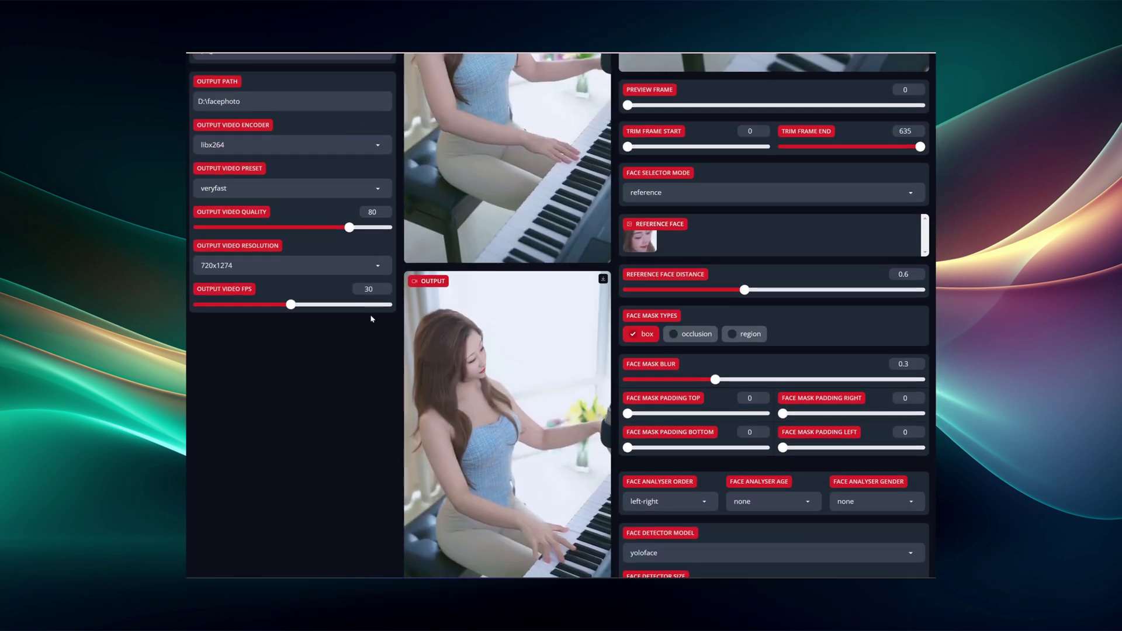
pyautogui.scroll(1, 603, 90)
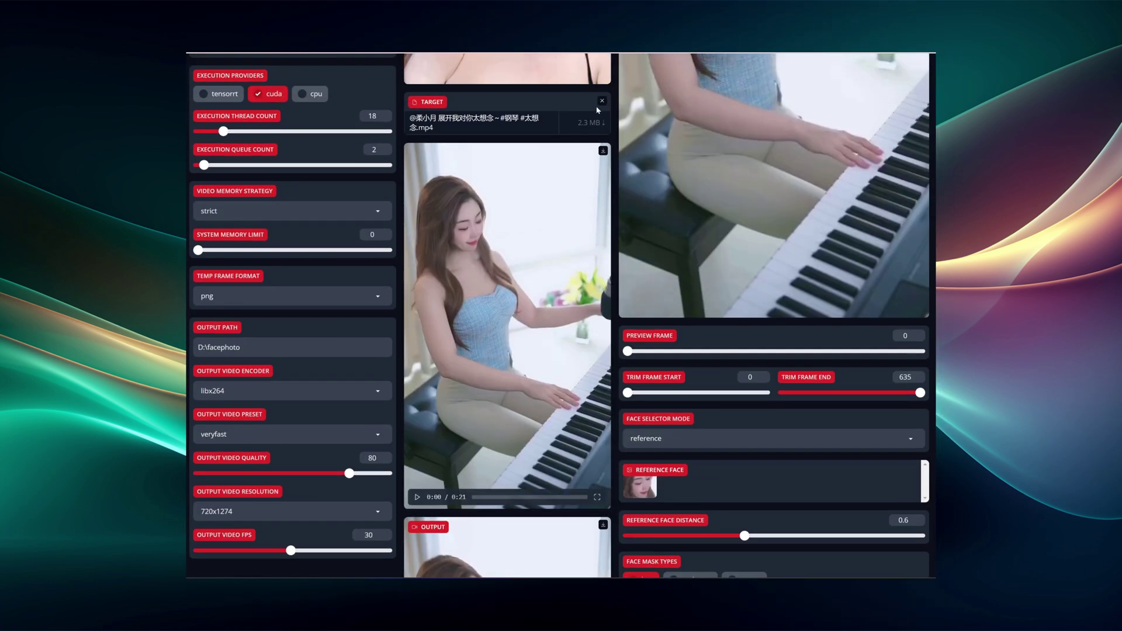
# Replace the second target with the third piano video from File Explorer
pyautogui.click(605, 106)
pyautogui.scroll(-5, 774, 351)
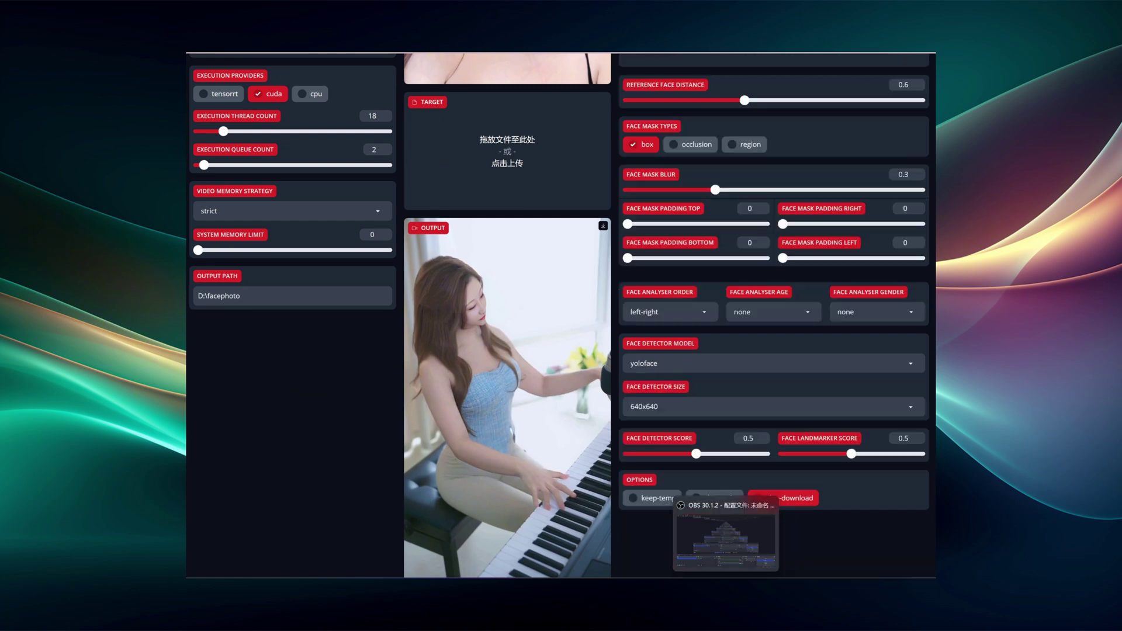
pyautogui.click(640, 526)
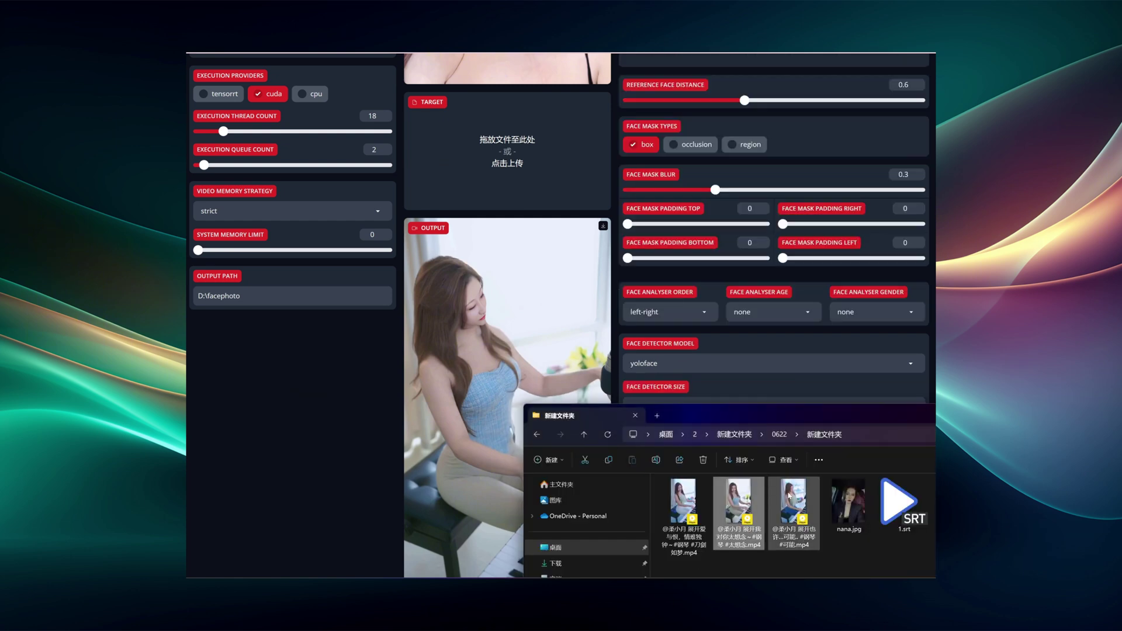
pyautogui.moveTo(793, 504); pyautogui.dragTo(439, 154)
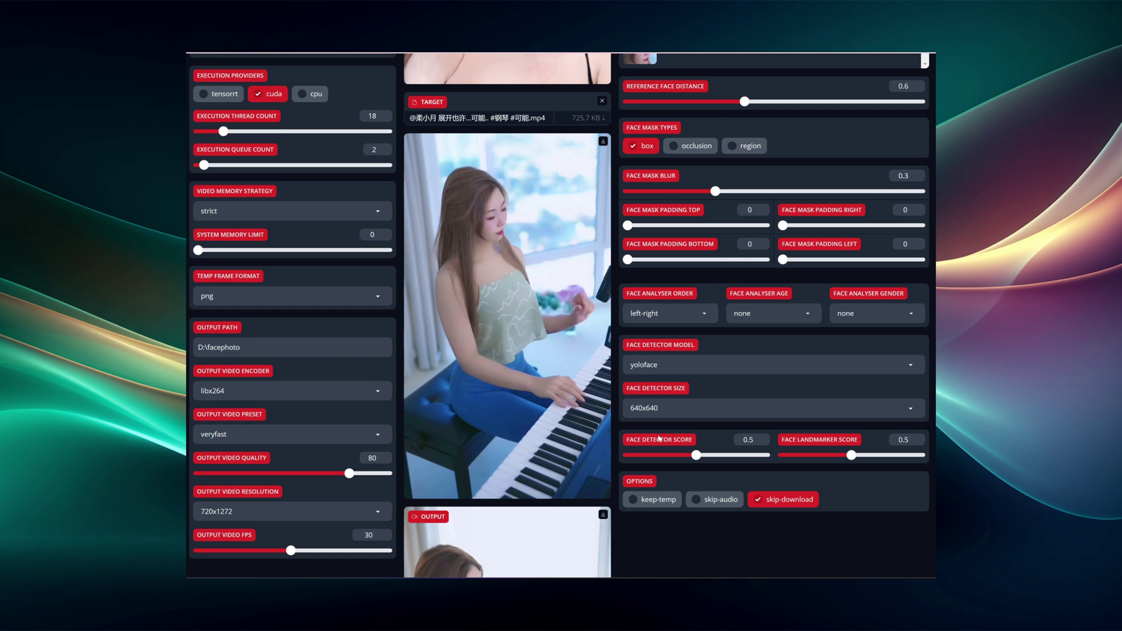
pyautogui.scroll(-5, 658, 438)
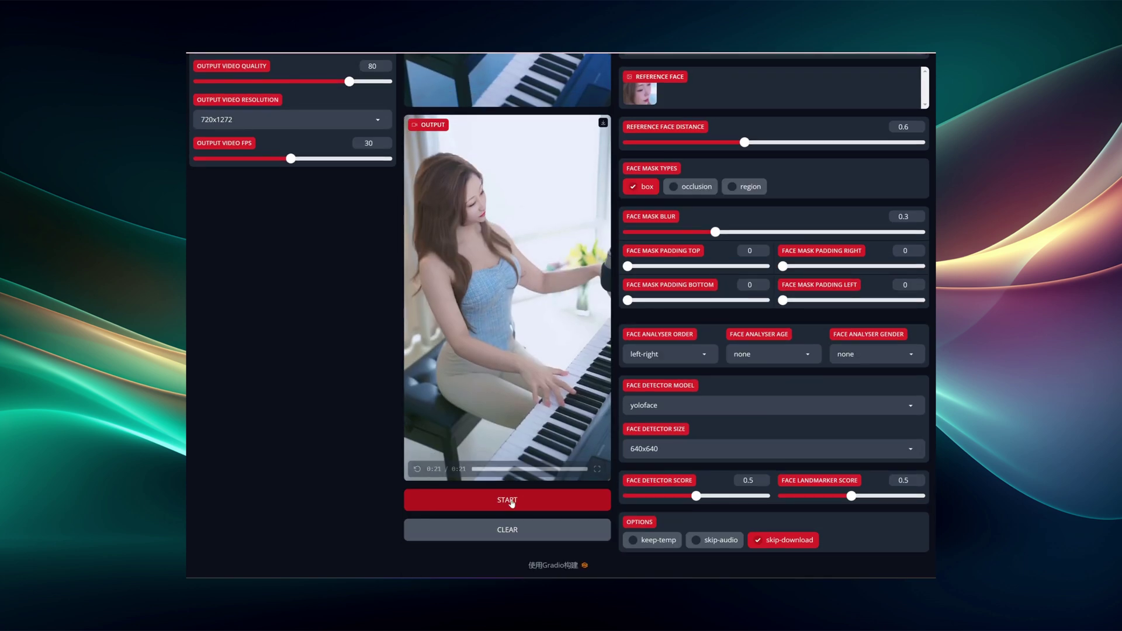
# Start the face swap on the third piano video
pyautogui.click(512, 501)
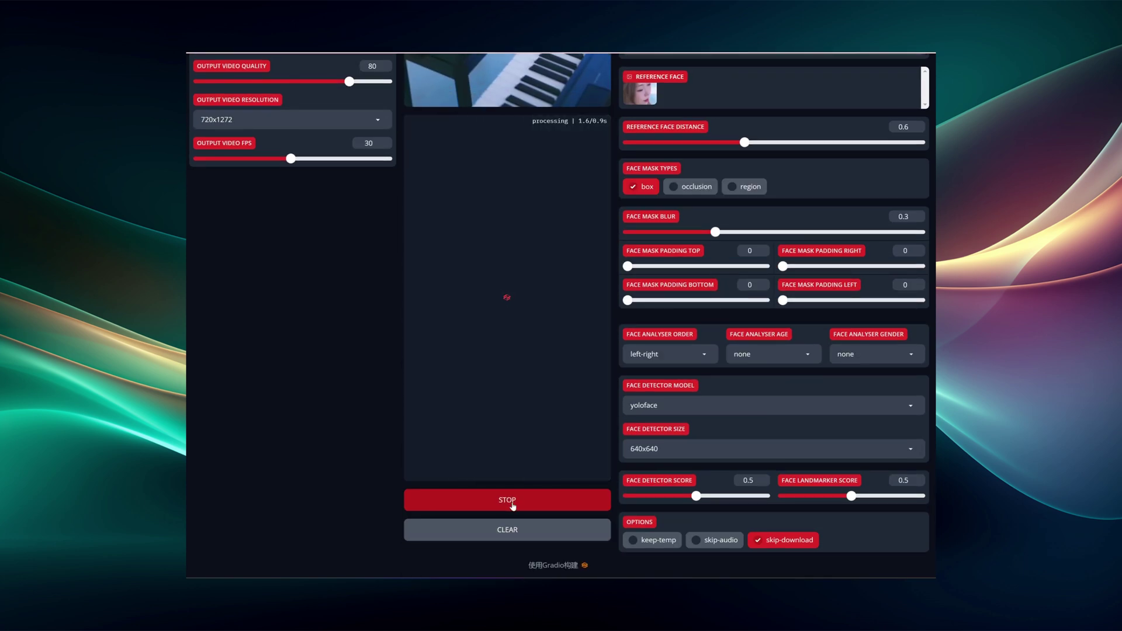